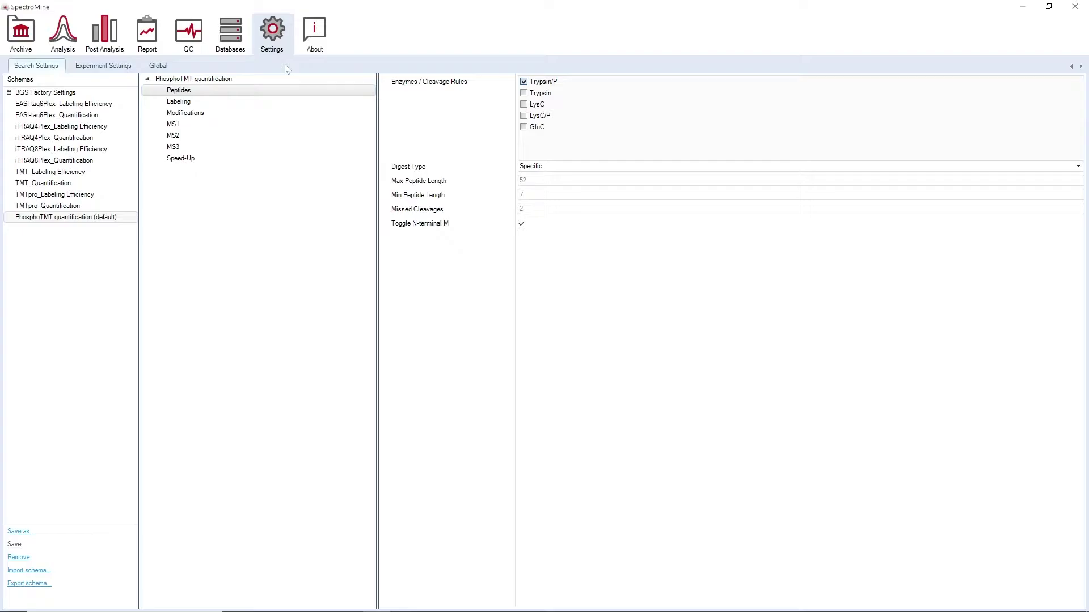
Review the PhosphoTMT search modifications and enable the PTM Localization Filter in the PTM workflow of the BGS Factory experiment settings.
left_click(201, 113)
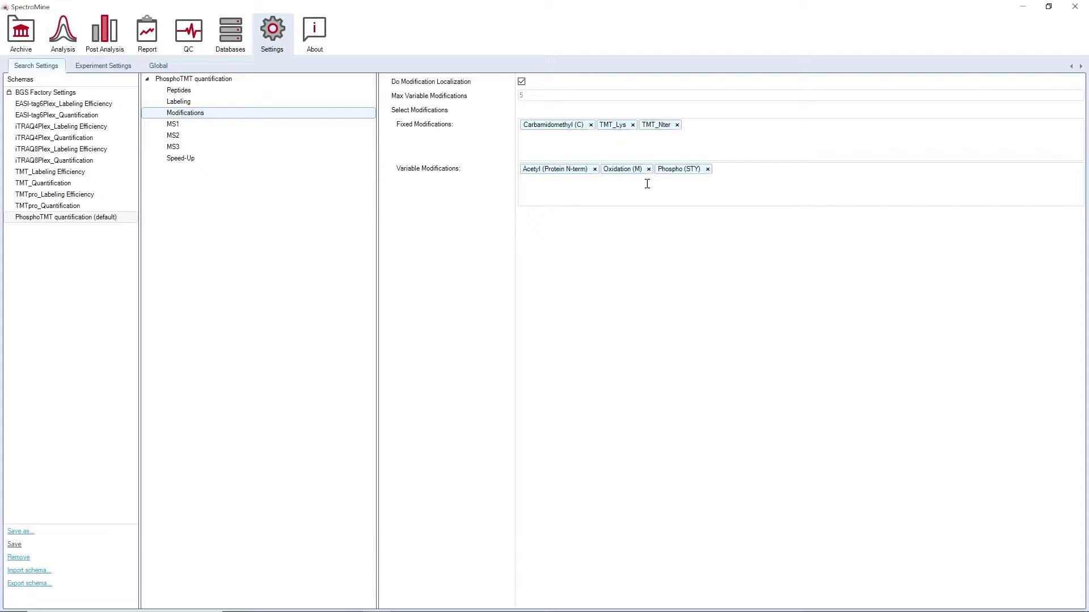
left_click(119, 66)
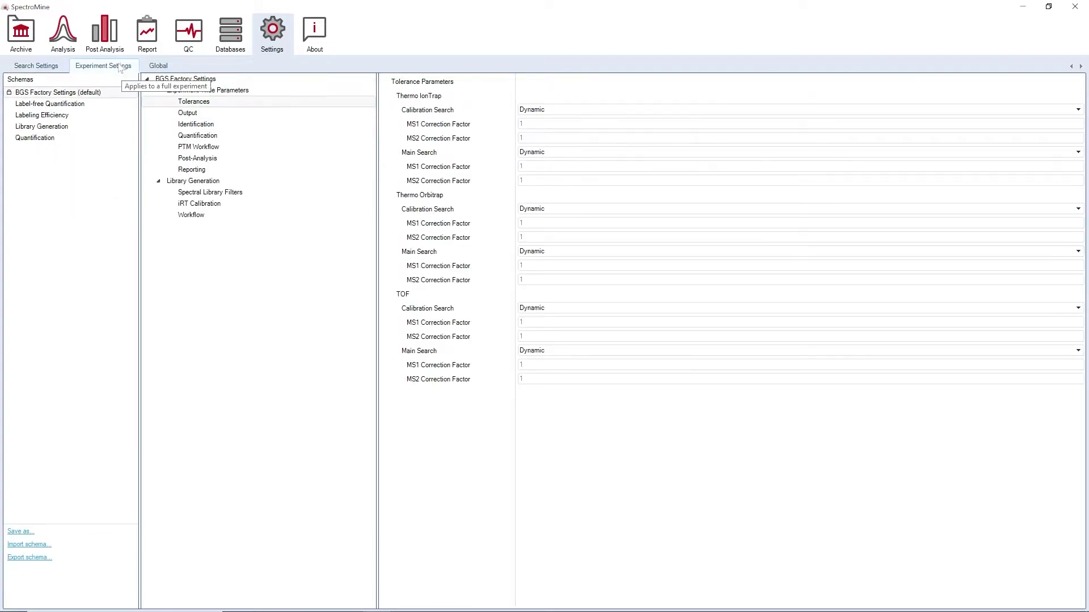
left_click(213, 148)
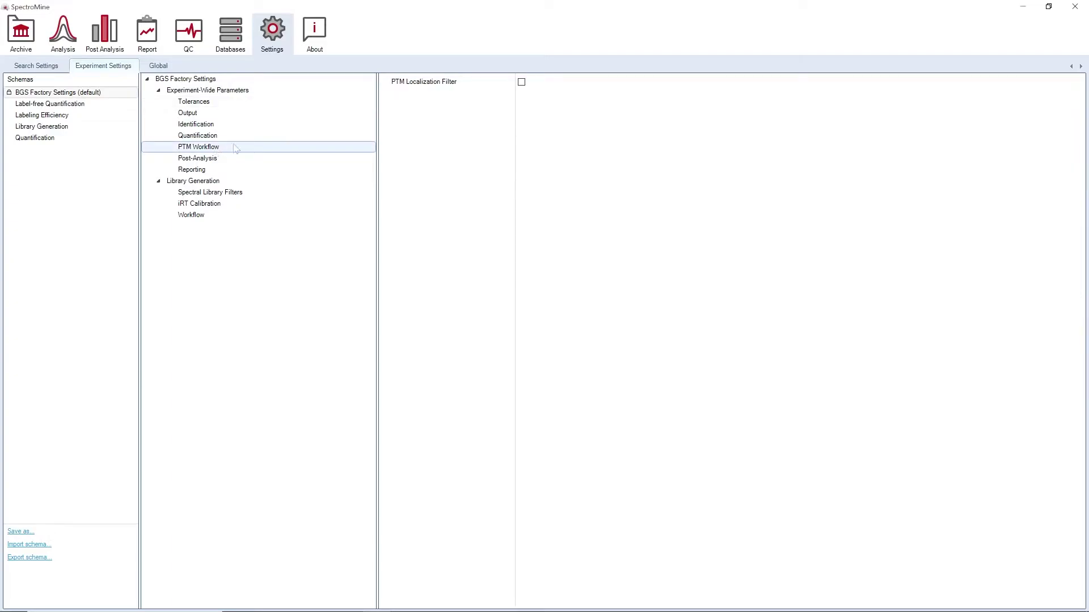
left_click(522, 82)
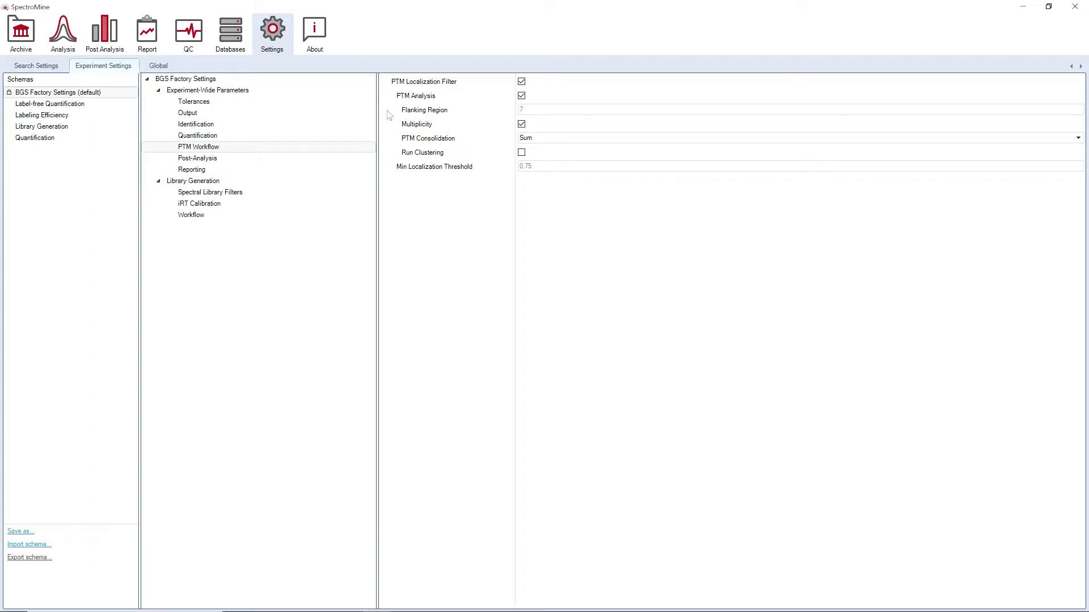
Save the modified experiment settings as a new schema named demo PTM.
mouse_move(391, 132)
left_click(23, 533)
type("de")
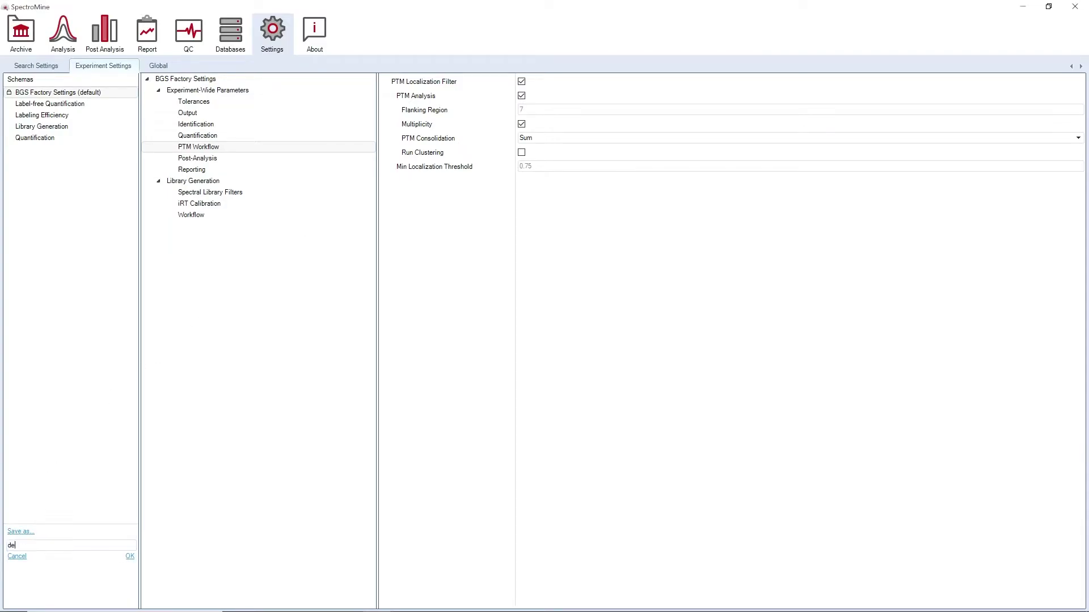
type("mo PTM")
key("Return")
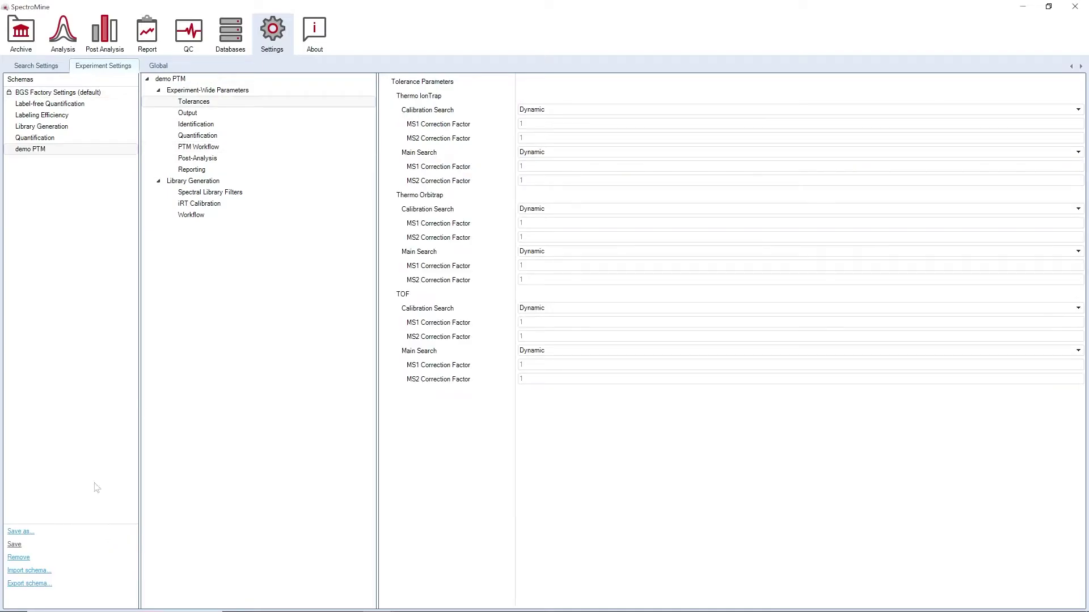
In the TMT10-plex_STY_fractionated analysis, filter the runs to peptide EPIYTLPAIISK from the A6NI28 protein sequence.
left_click(64, 39)
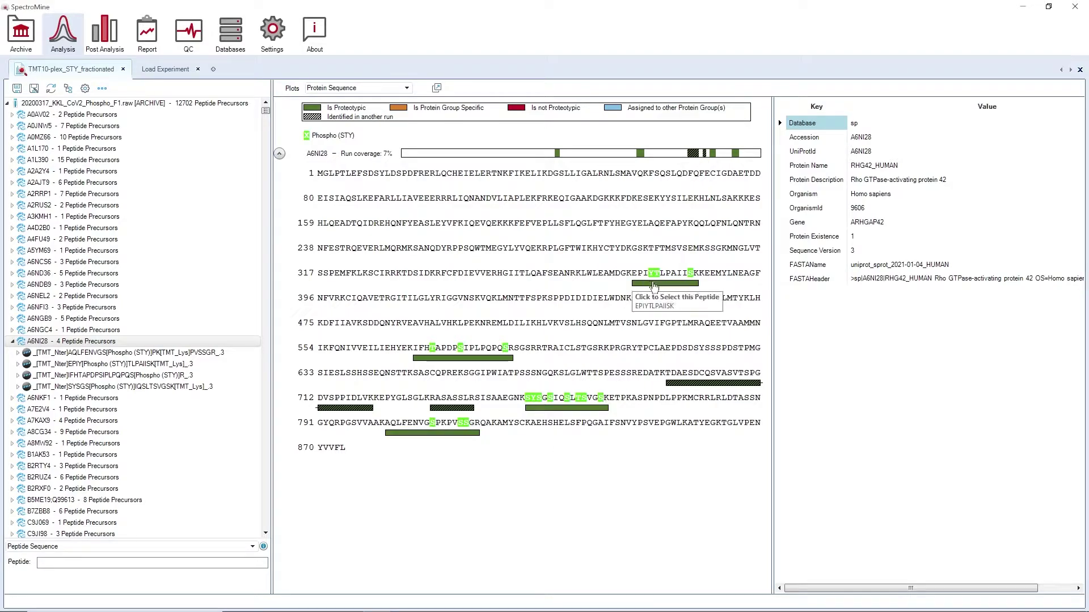
left_click(662, 283)
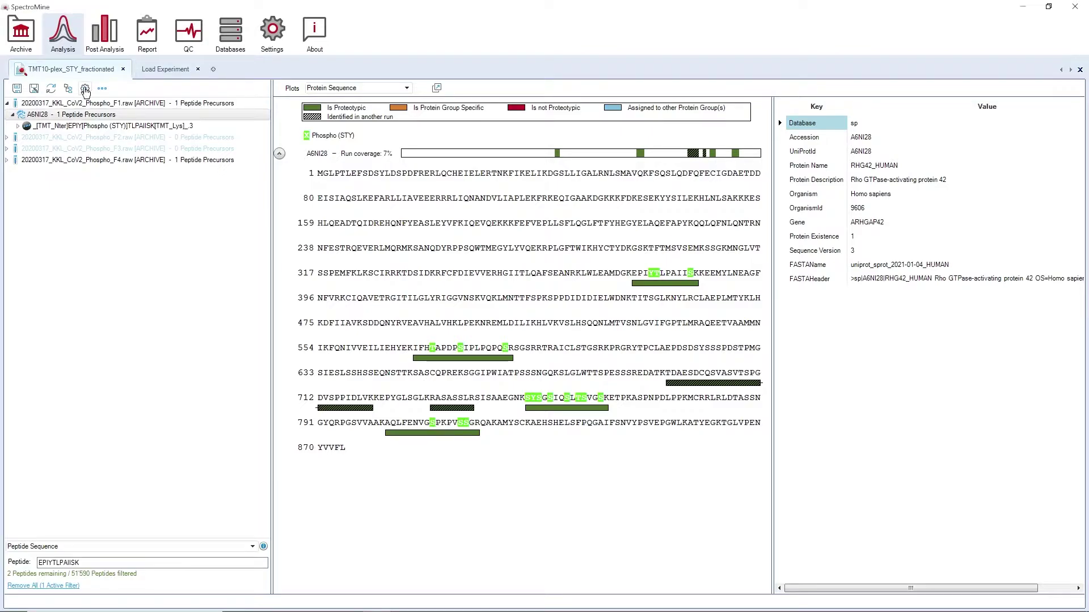
Try replacing the All Runs block with a separate block for each run, and close the experiment overview without completing it.
left_click(85, 89)
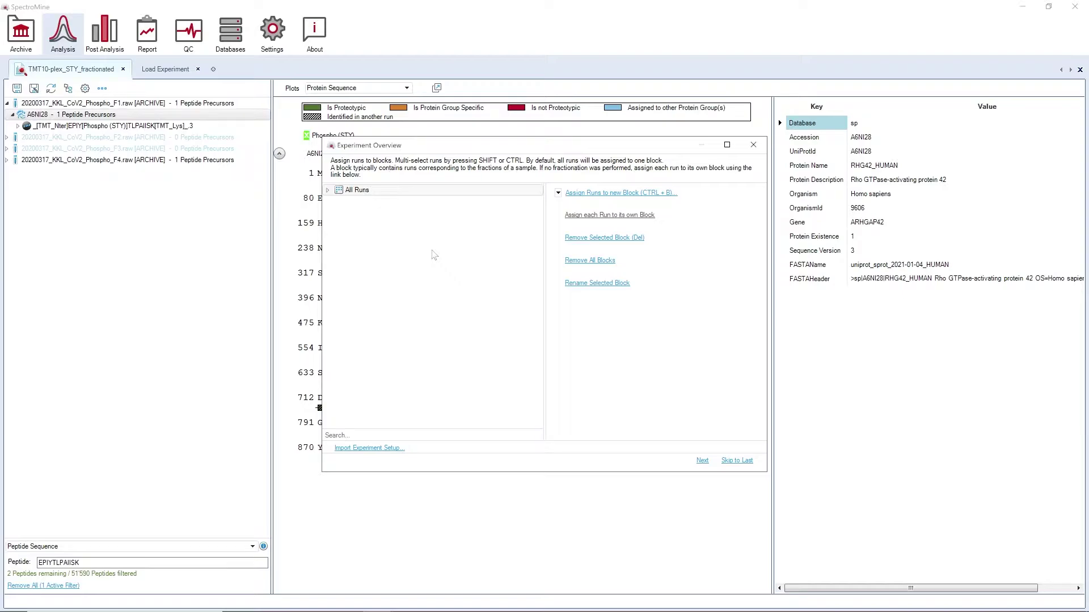
left_click(328, 190)
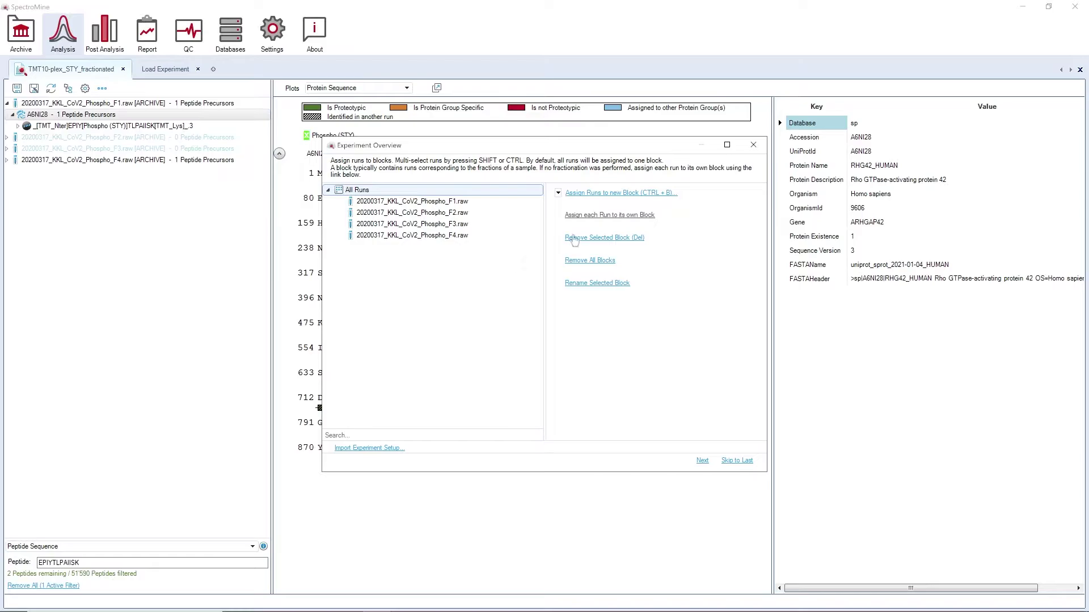
left_click(575, 238)
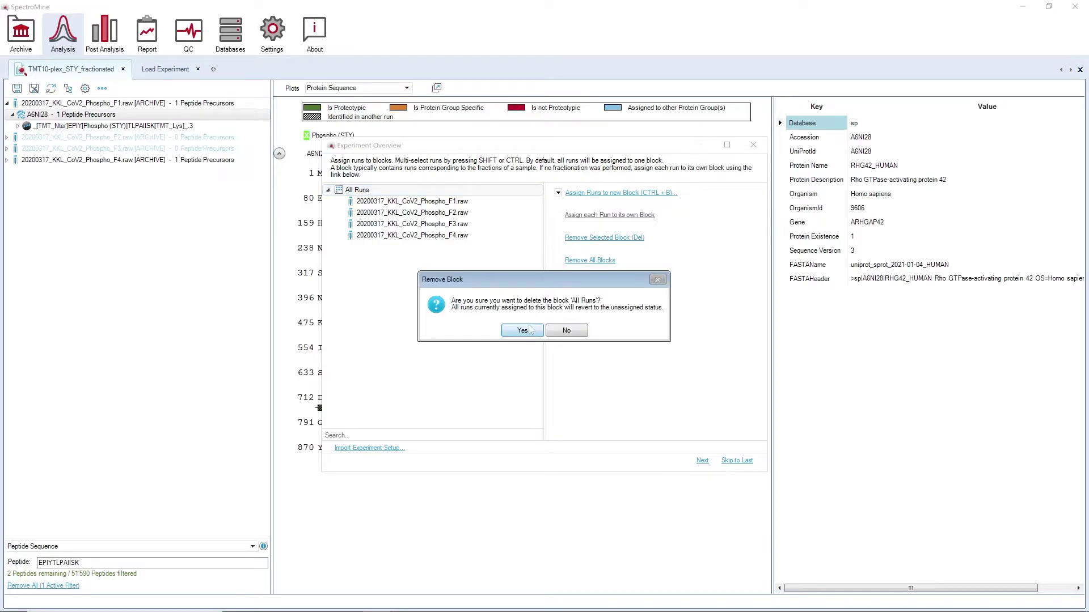
left_click(525, 332)
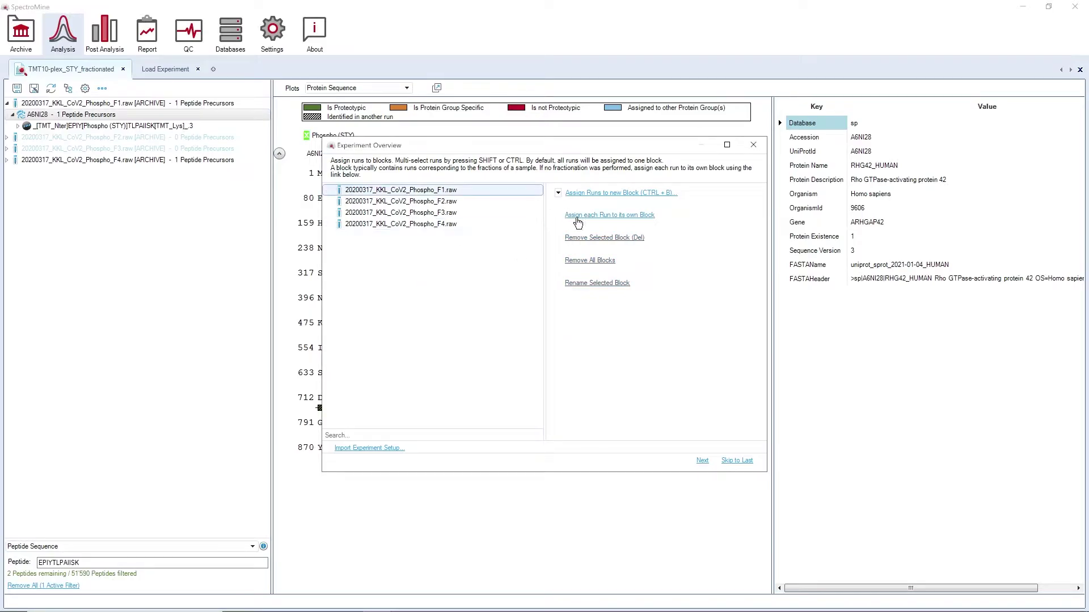
left_click(577, 217)
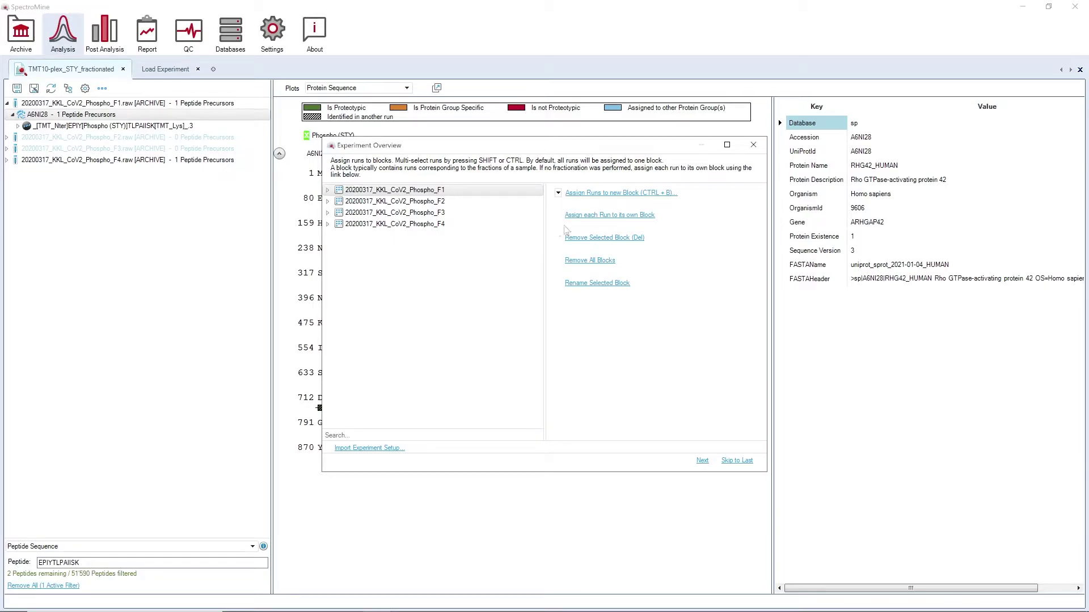
left_click(754, 146)
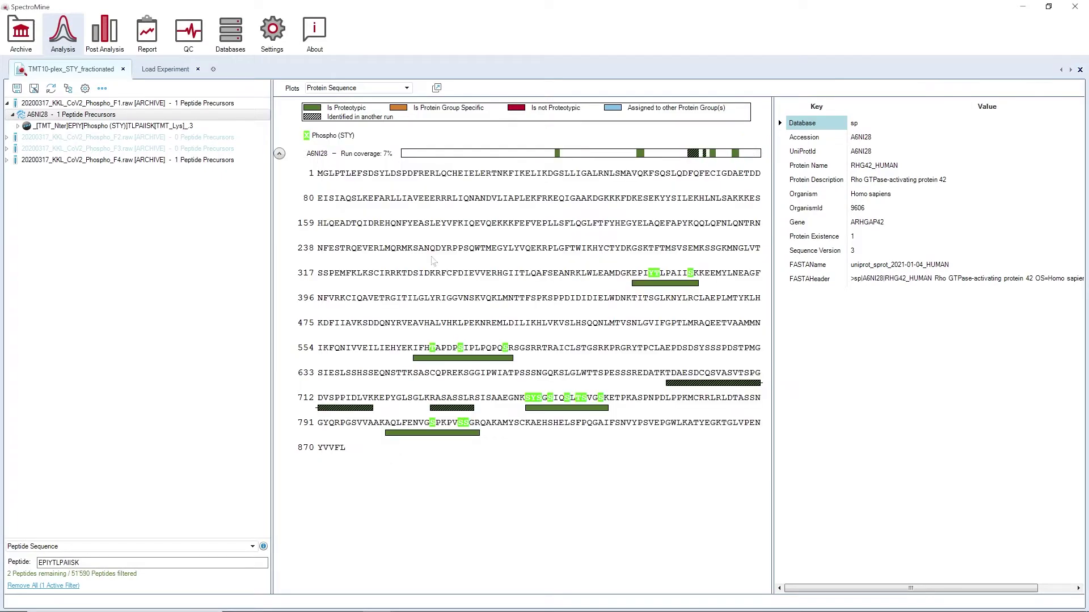
Remove the peptide filter and inspect the best PSM spectrum and scan entry of the phosphorylated EPIYTLPAIISK precursor.
left_click(36, 588)
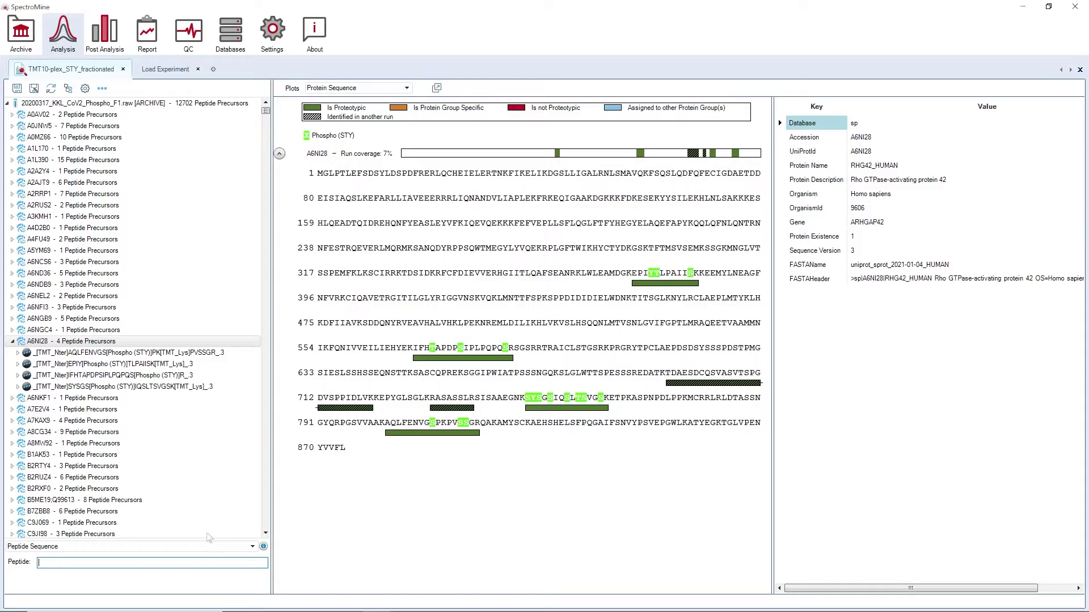
left_click(164, 366)
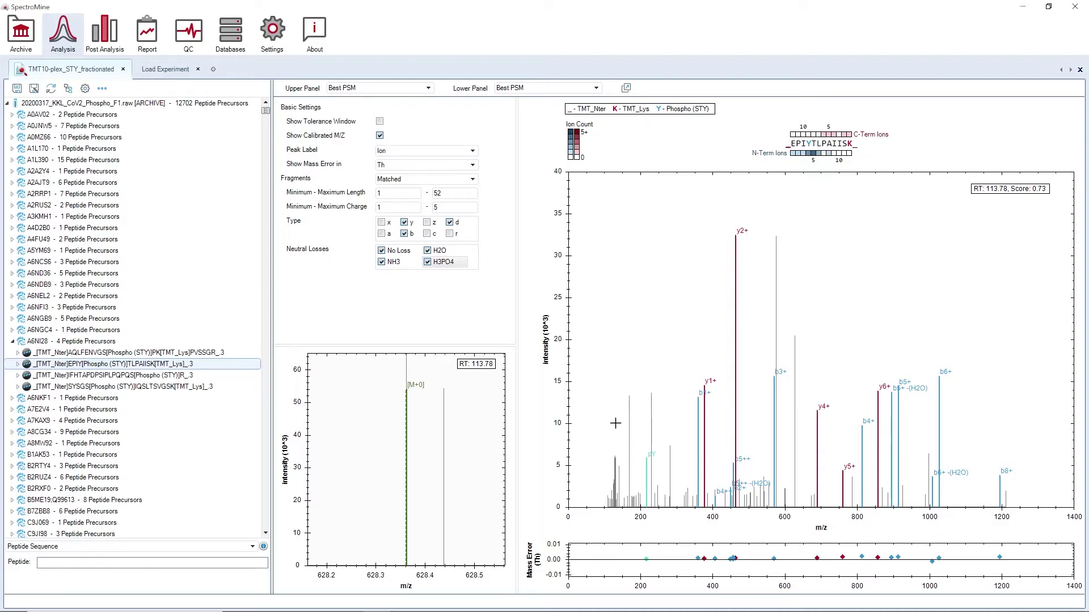
key("Right")
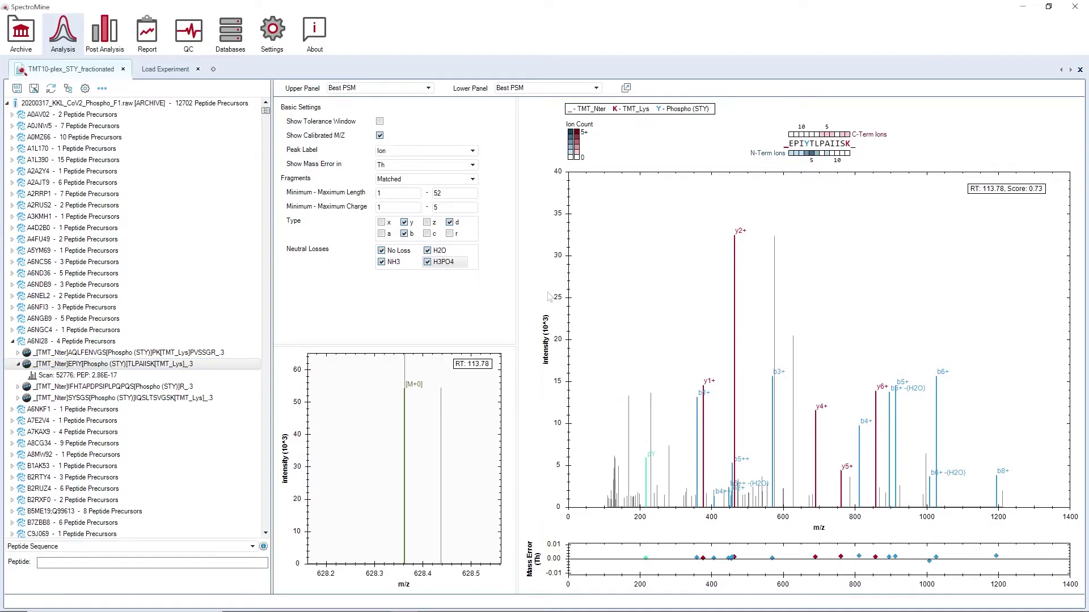
In the PTM analysis volcano plot, label P19338_S494_M3 and P19338_T121_M1 through a custom selection.
left_click(111, 53)
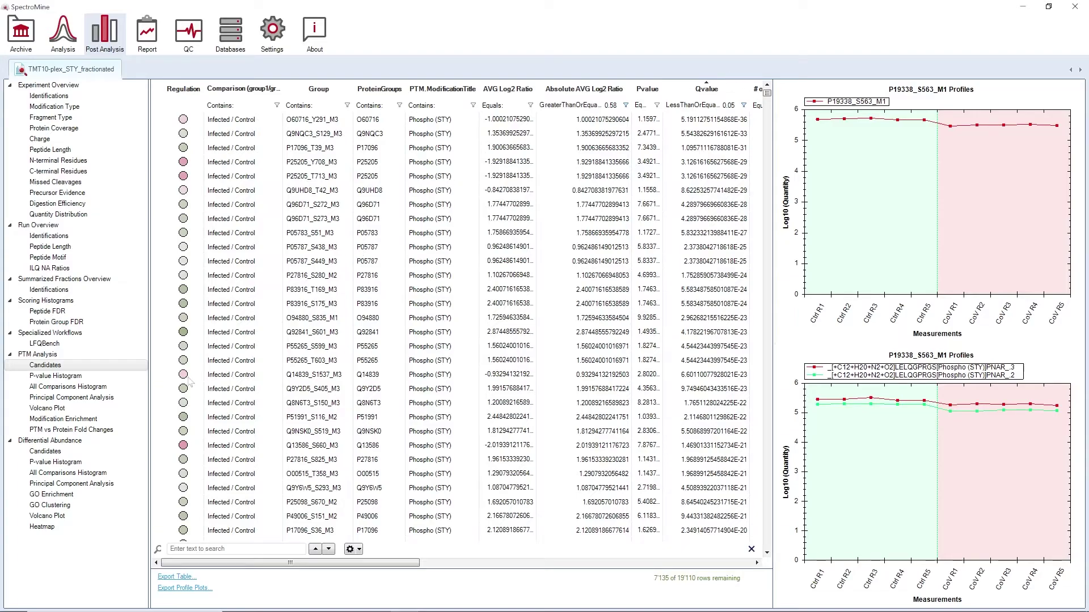
left_click(75, 410)
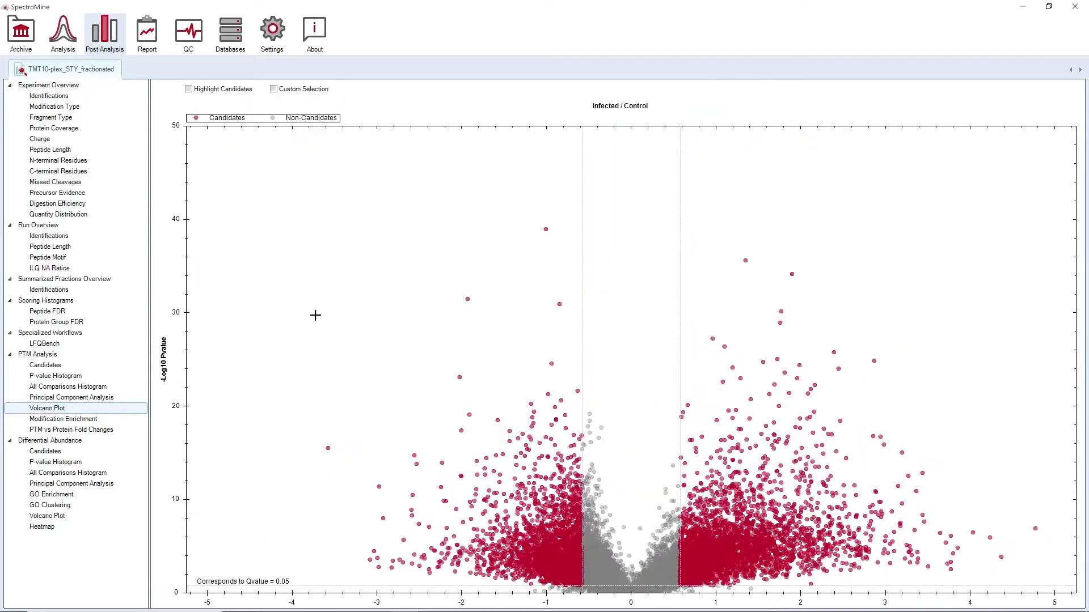
left_click(274, 89)
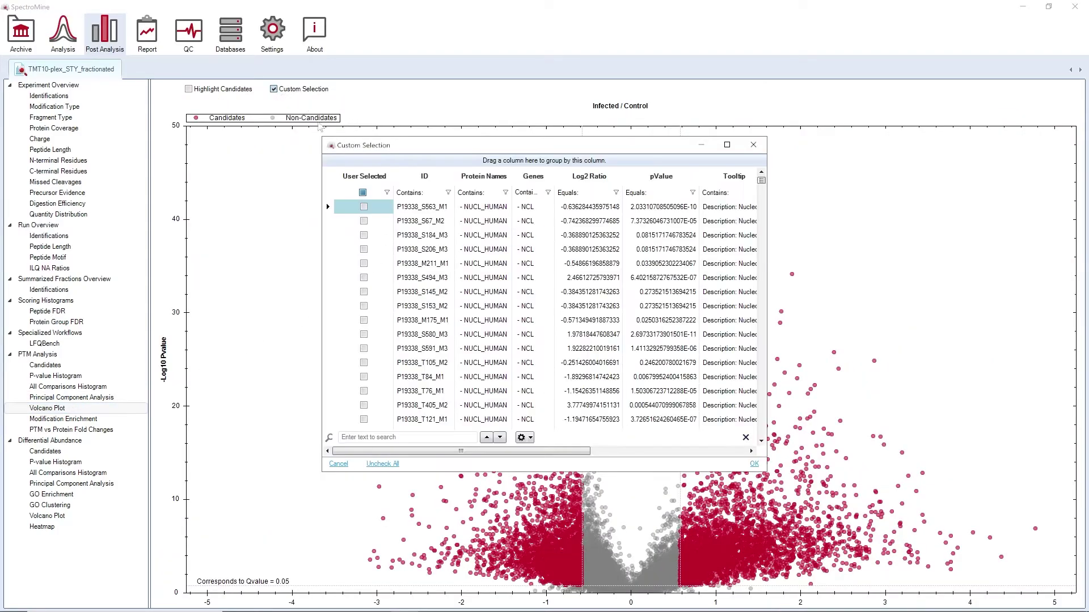
left_click(363, 277)
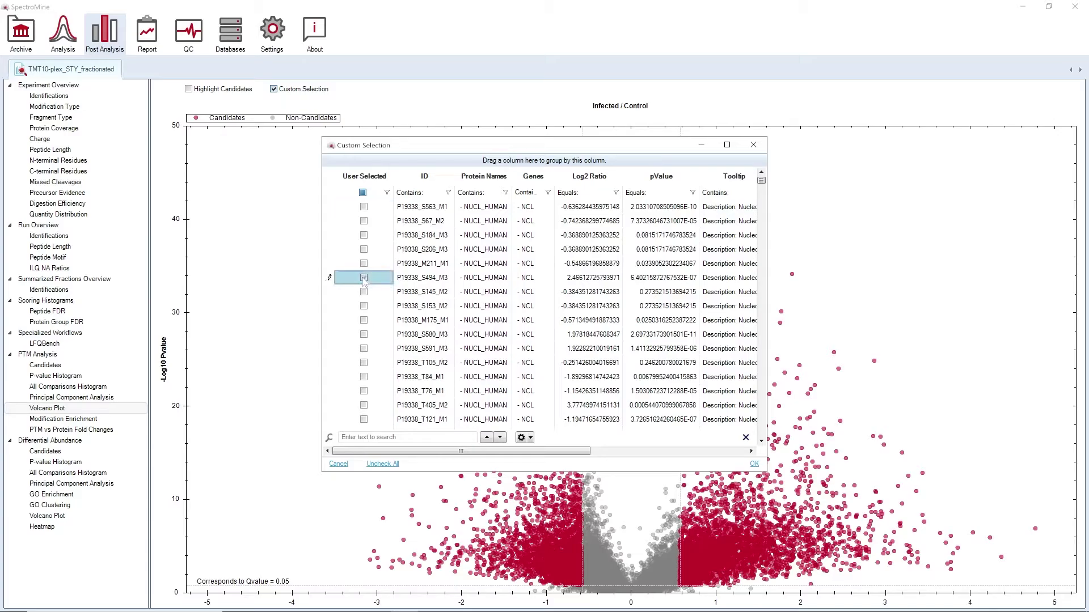
left_click(363, 419)
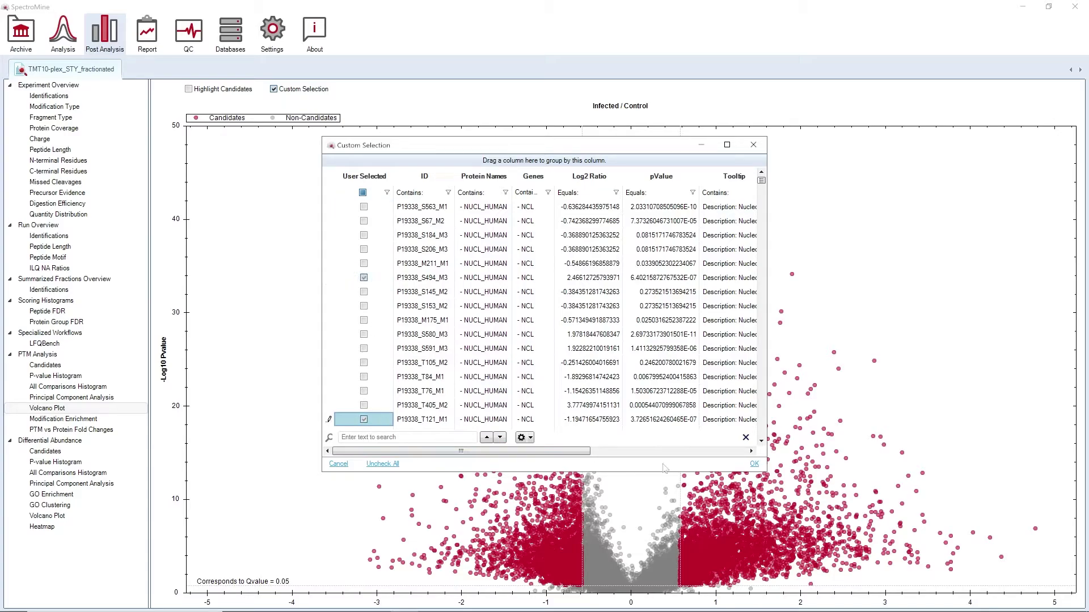
left_click(754, 465)
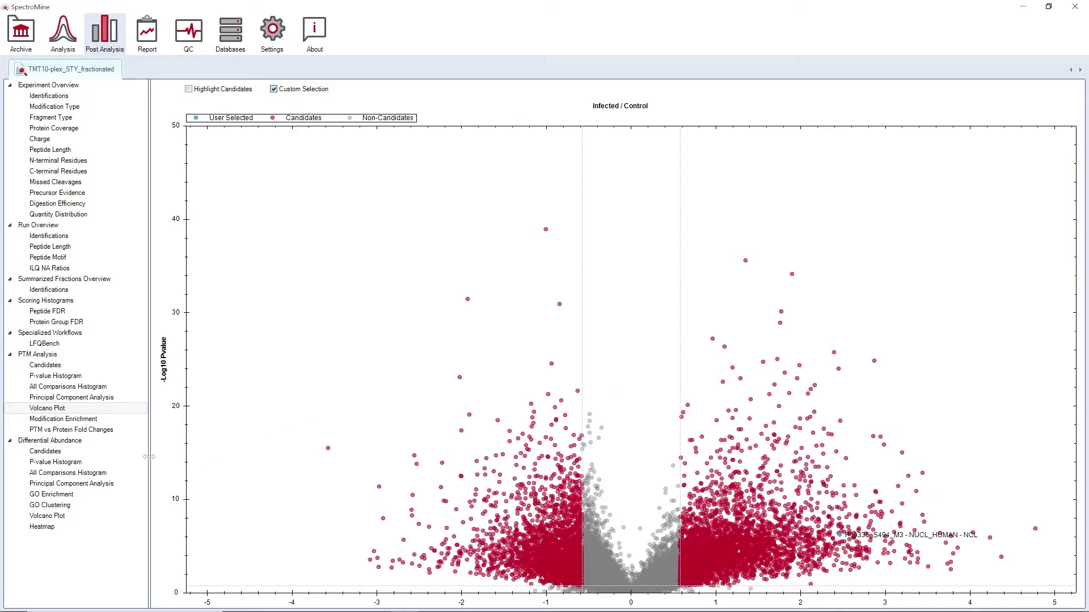
Review the modification enrichment, PTM vs protein fold changes, ILQ NA ratios and summarized fraction identifications.
left_click(91, 419)
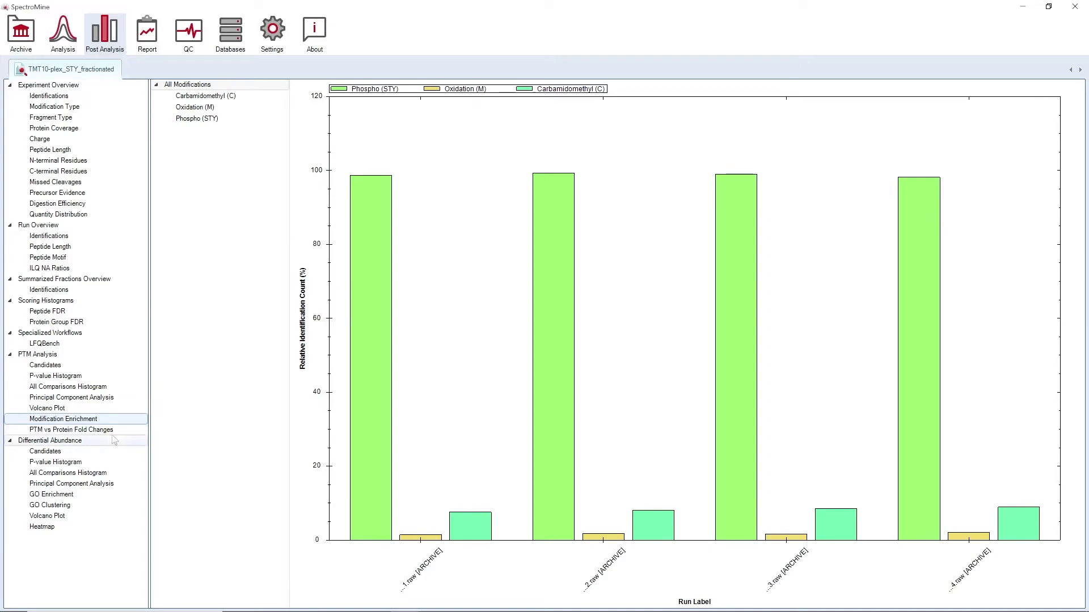
left_click(85, 430)
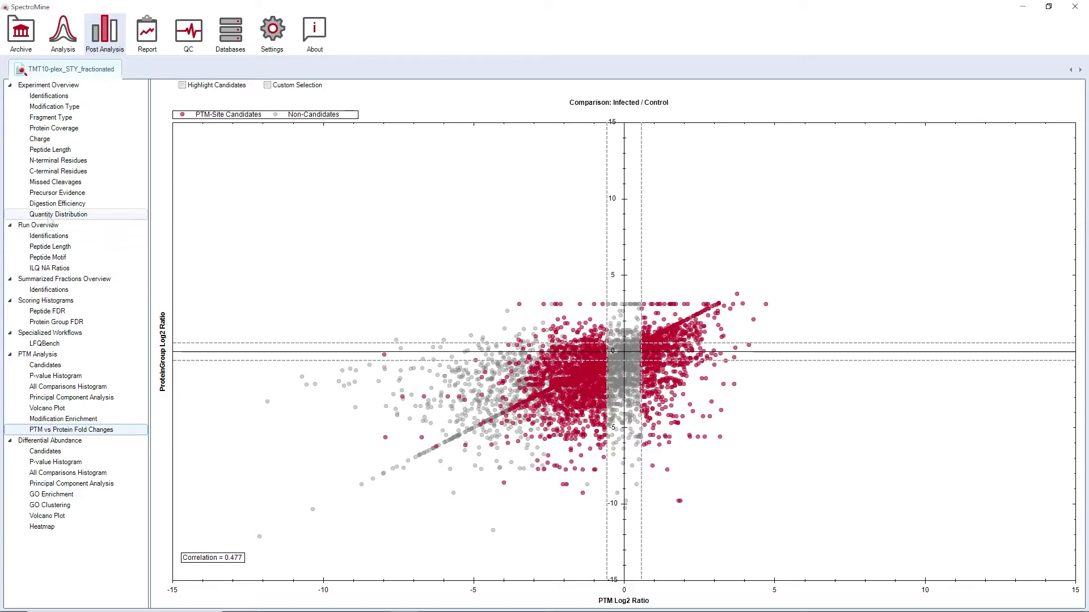
left_click(54, 269)
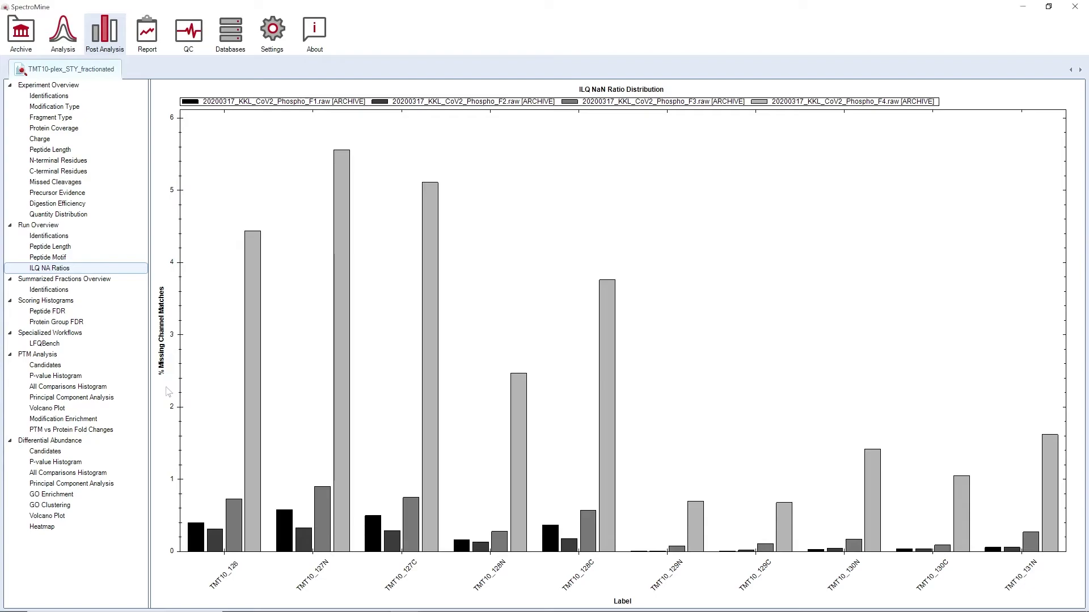
left_click(103, 289)
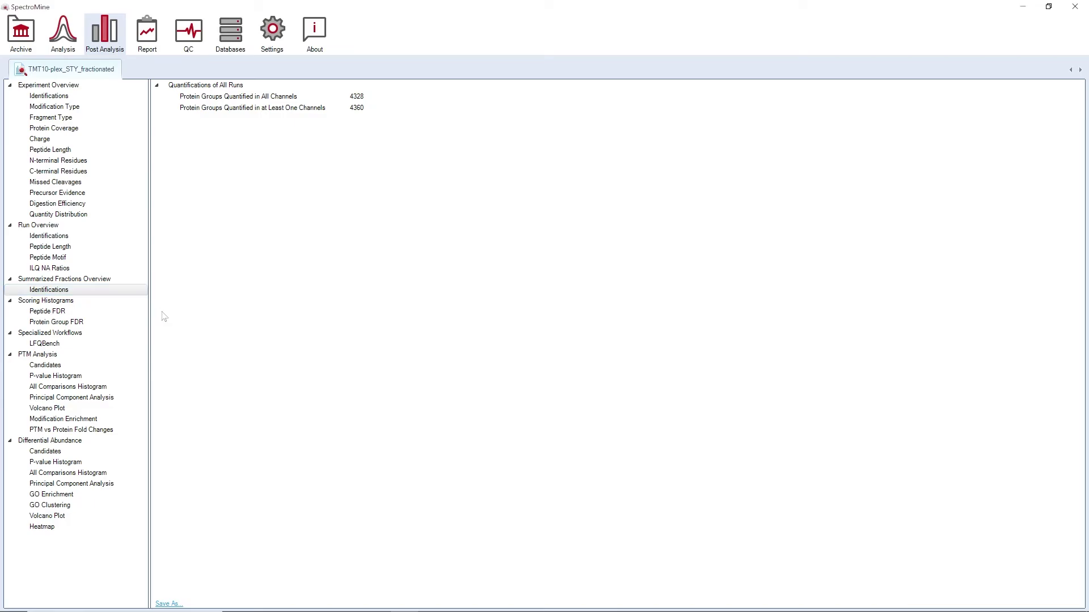
View the PTM site report and expand its PTM Site quantification columns down to the individual TMT10 channels.
left_click(148, 33)
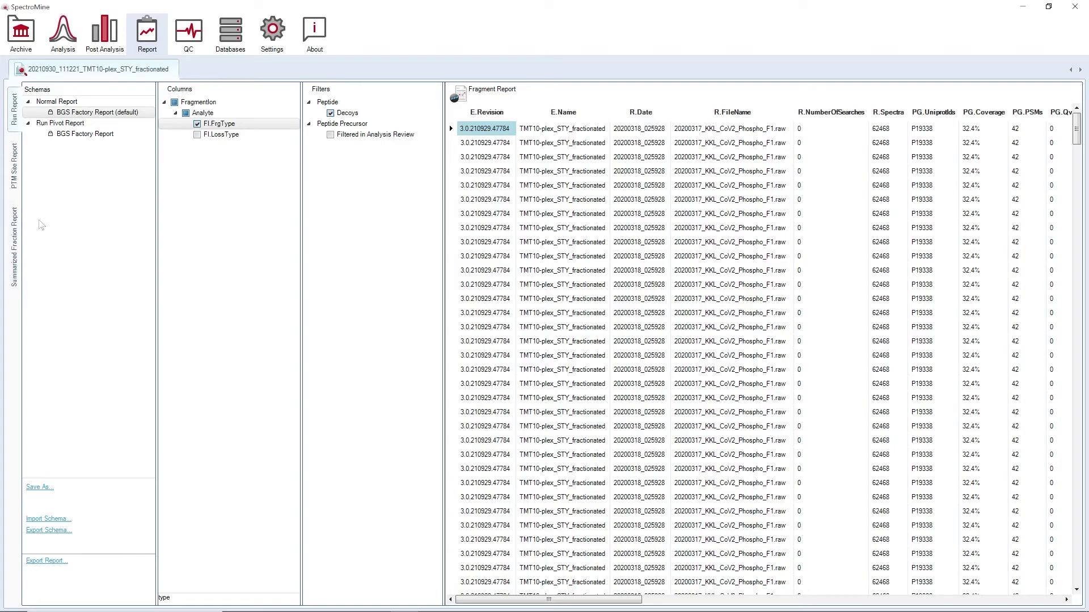
left_click(19, 187)
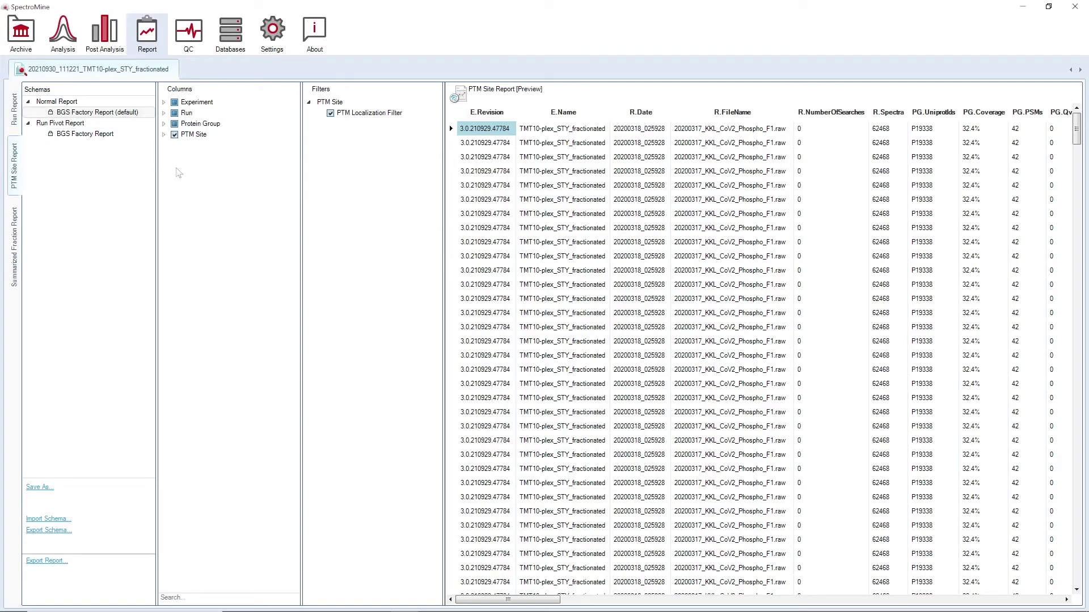
left_click(163, 135)
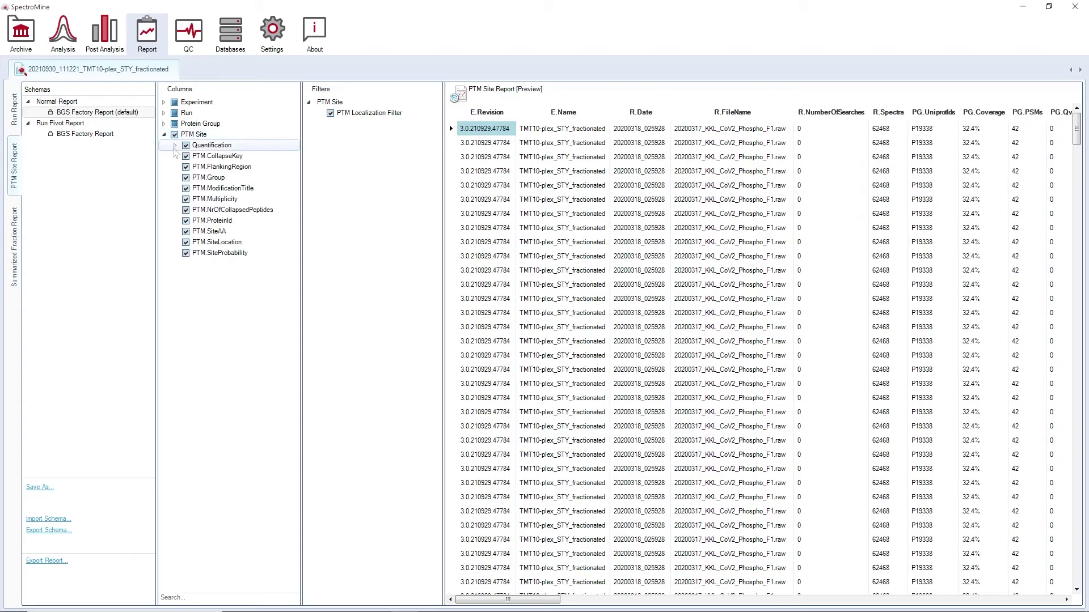
left_click(175, 145)
left_click(187, 156)
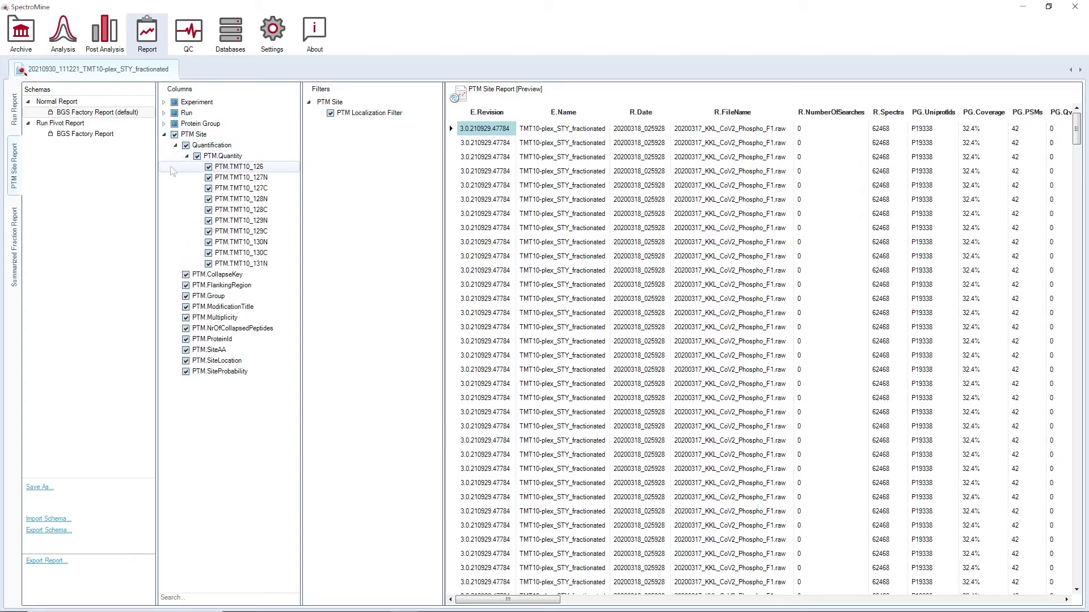